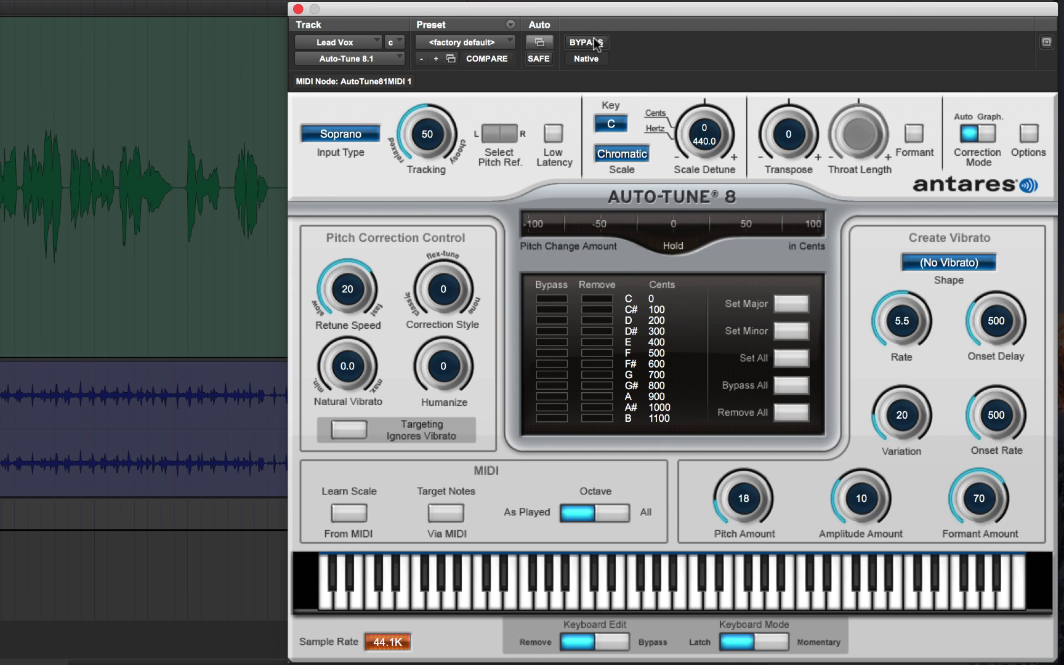
Set Auto-Tune's input type to Alto/Tenor, key to Ab, scale to Minor, and Retune Speed to 0.
left_click(362, 134)
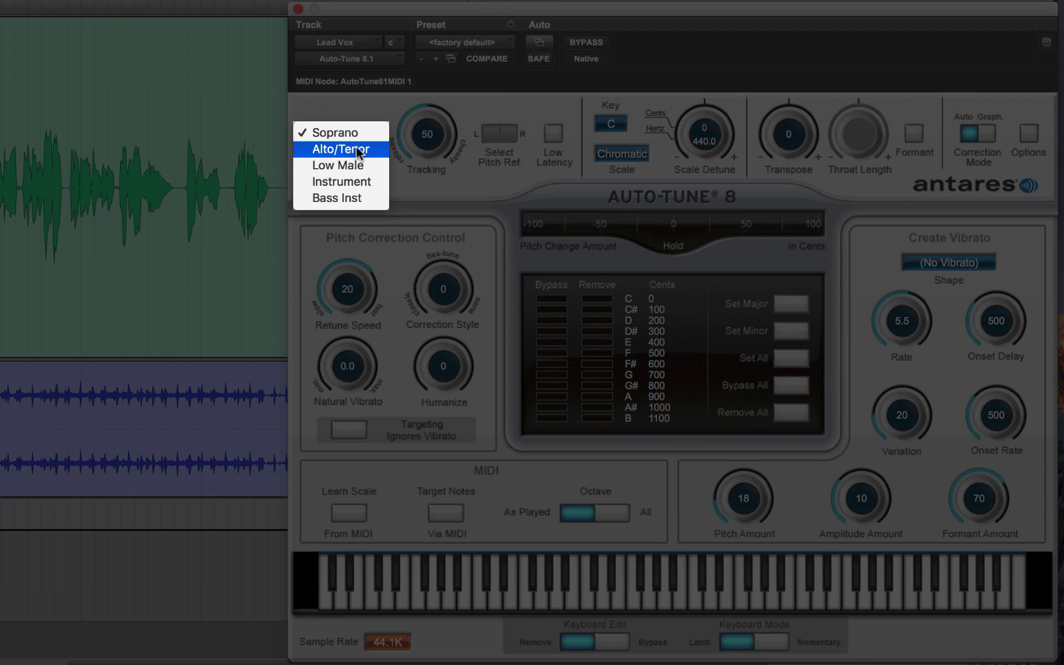
left_click(356, 148)
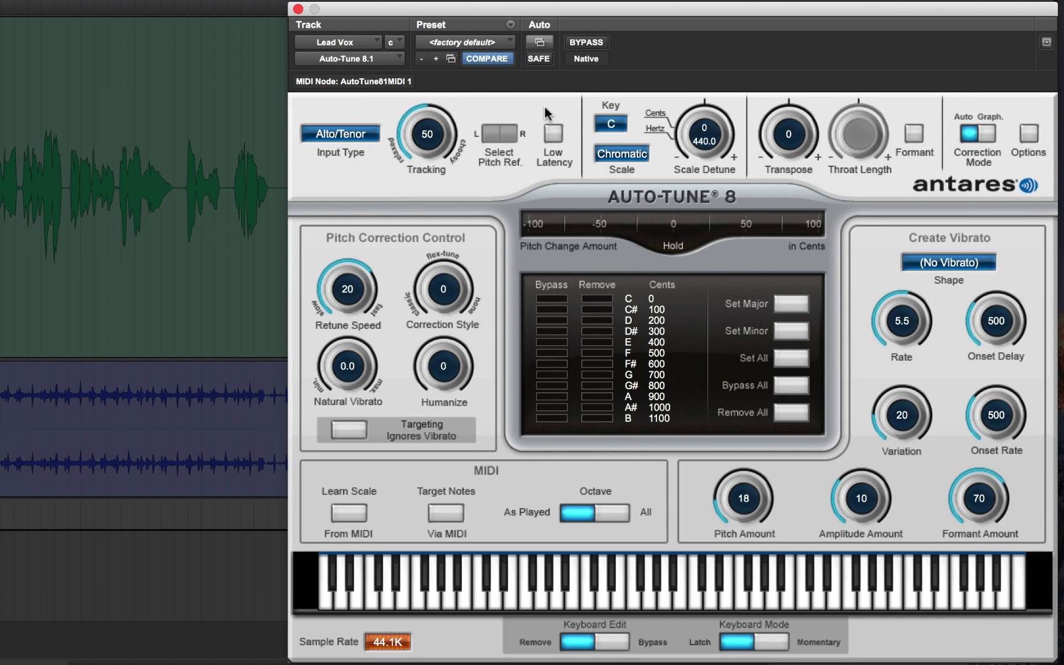
left_click(612, 123)
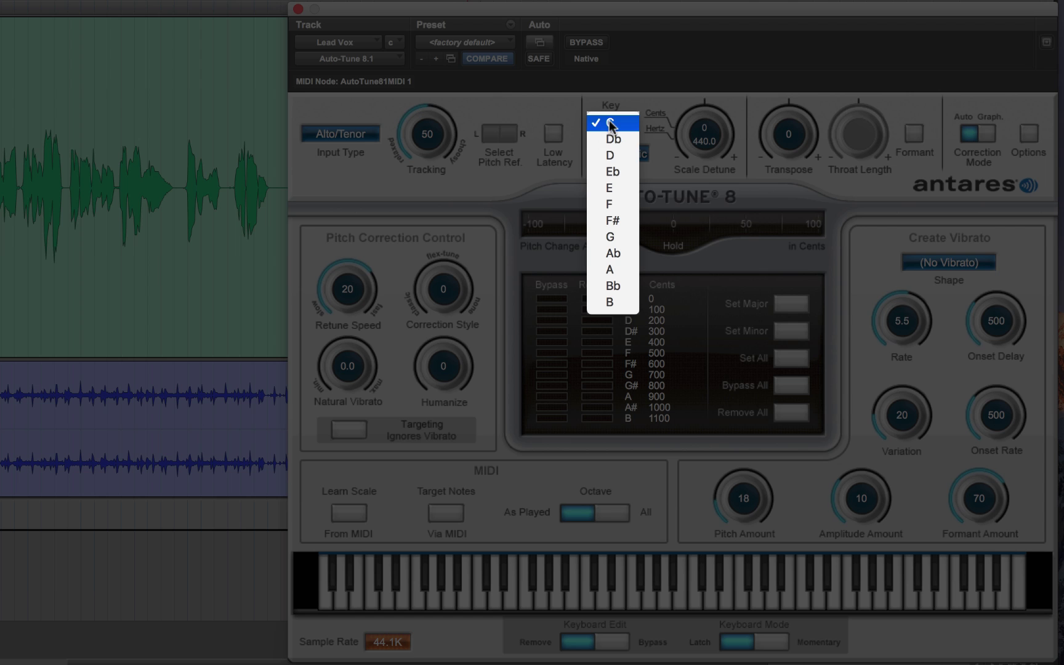
left_click(628, 243)
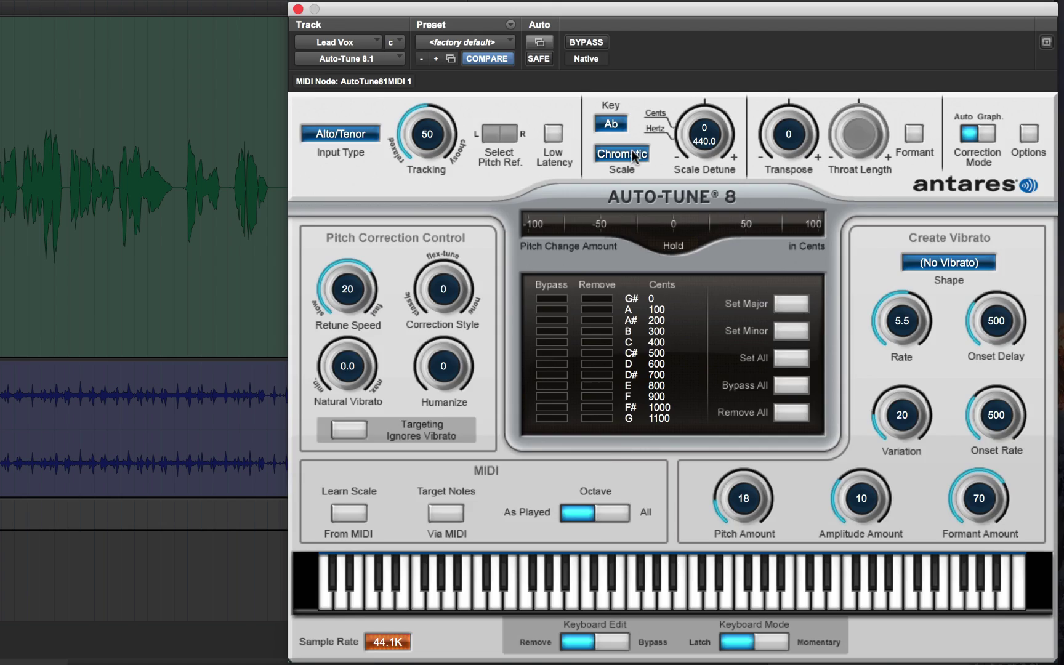
left_click(636, 154)
left_click(635, 138)
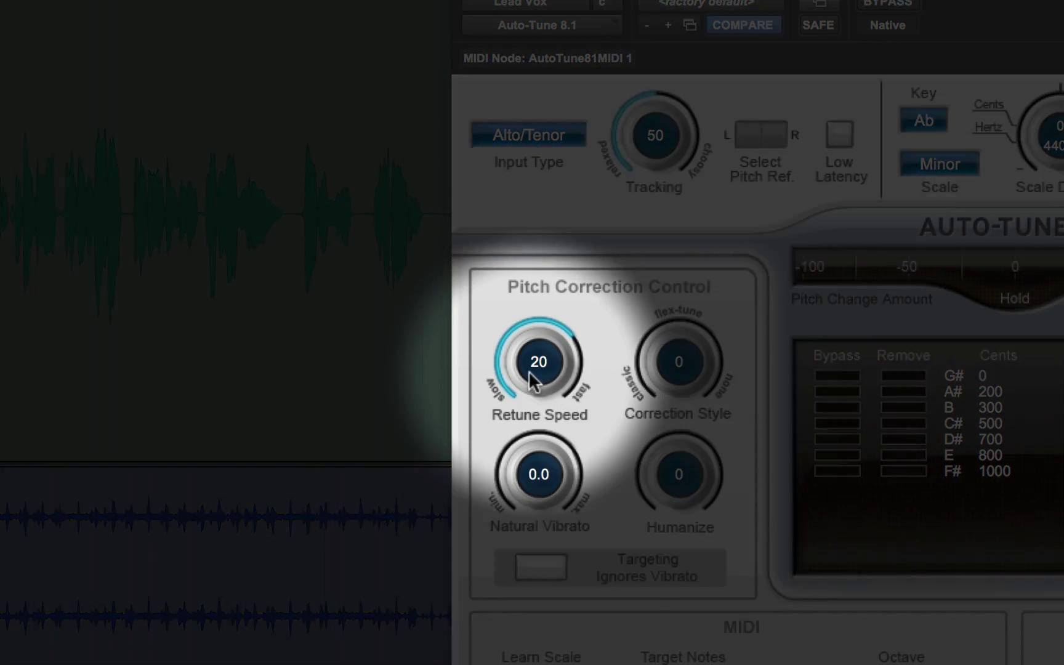
left_click_drag(529, 371, 526, 235)
key("space")
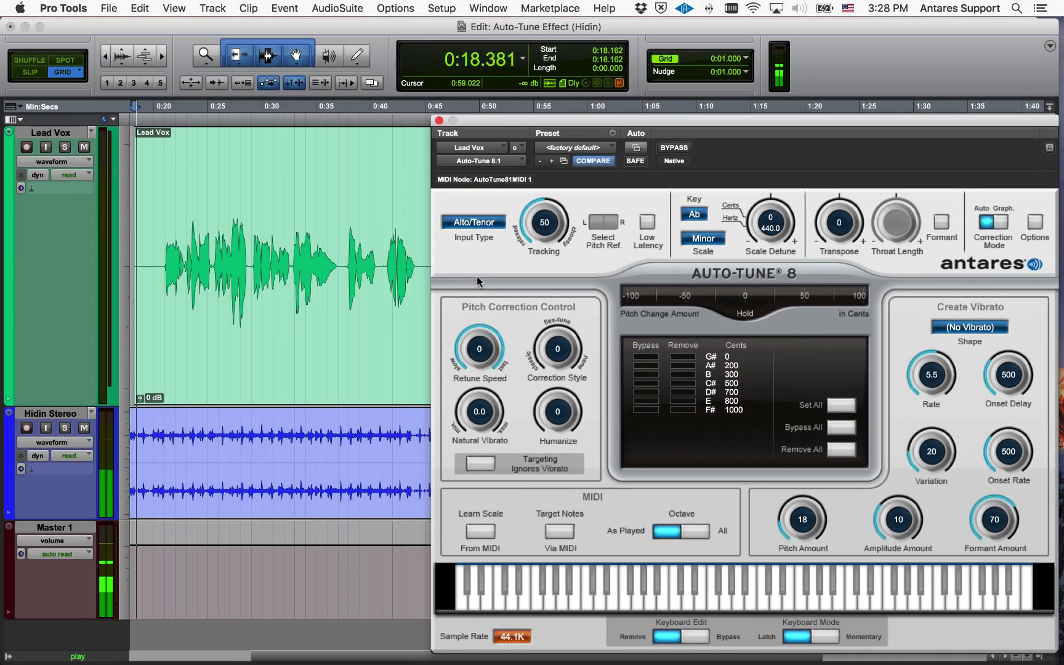